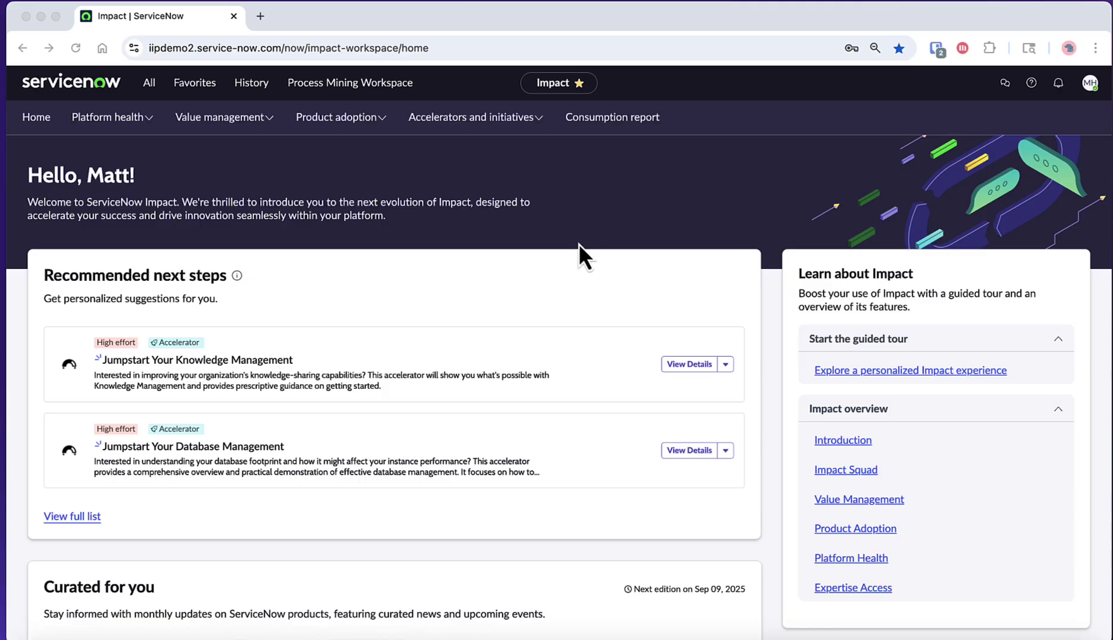
Open the Product adoption roadmaps list and look over the published and draft roadmaps
left_click(366, 127)
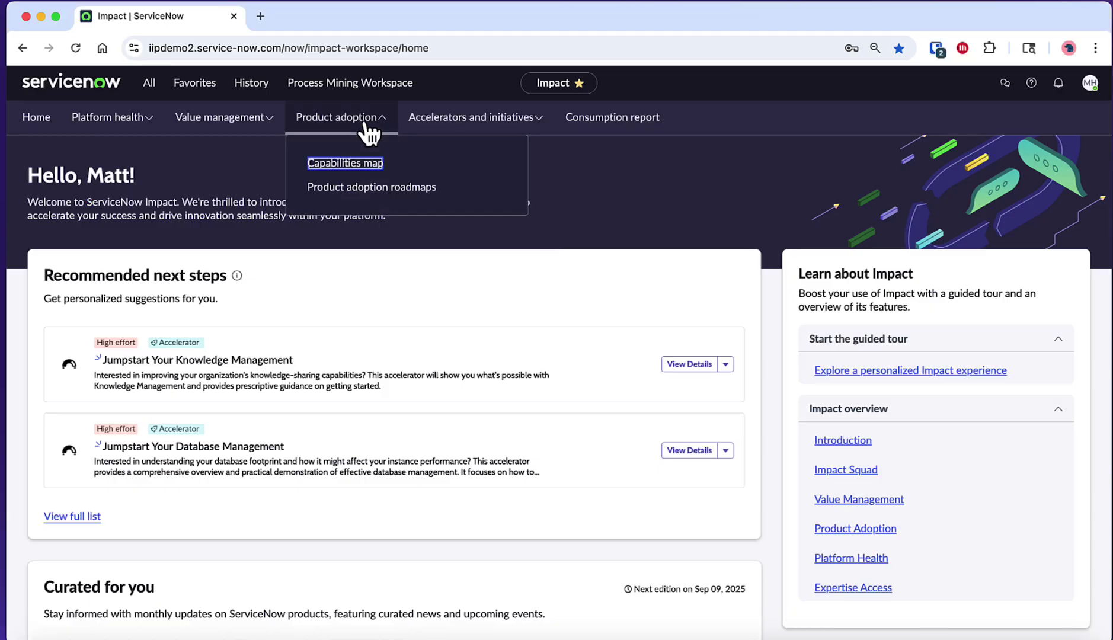
left_click(362, 188)
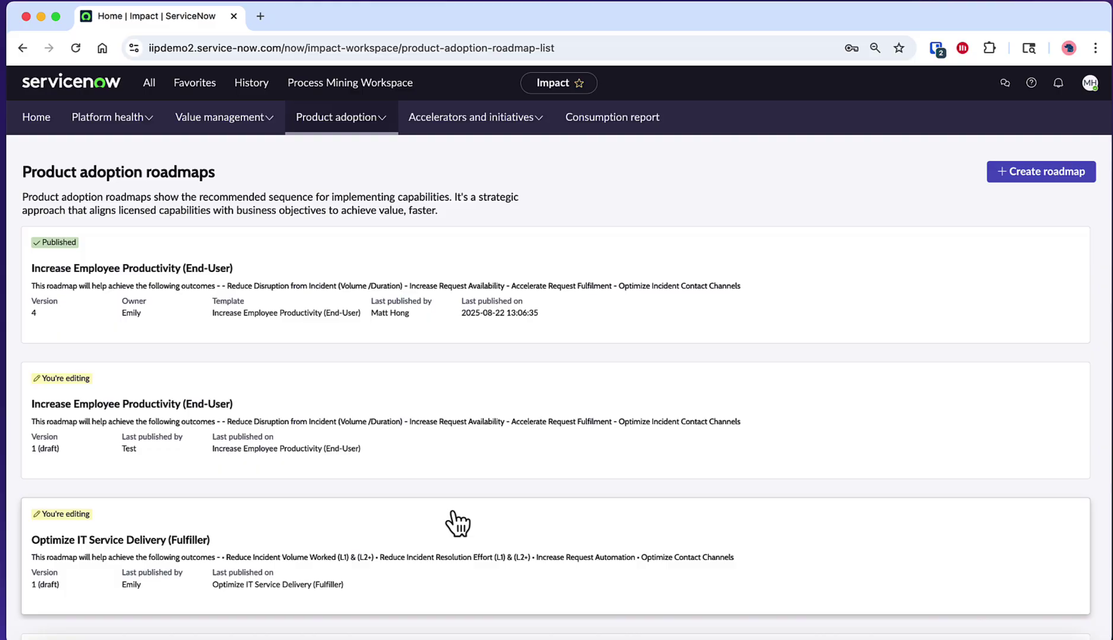
scroll(466, 302, "down", 1)
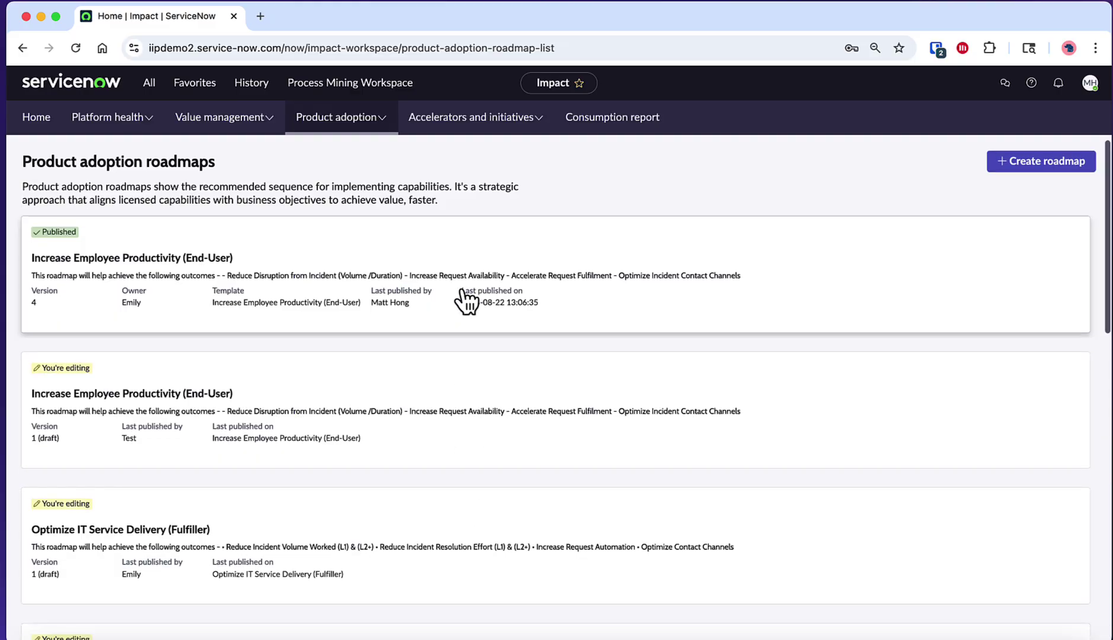
scroll(463, 290, "up", 1)
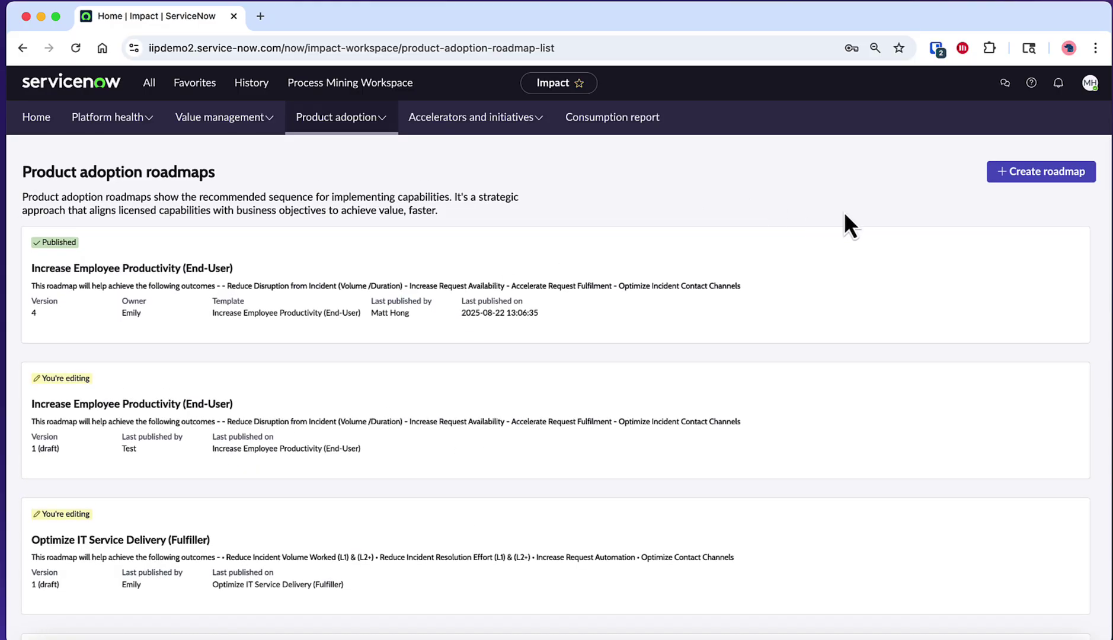
Start a new product adoption roadmap and enter the owner's name as Roadmap owner
left_click(1030, 174)
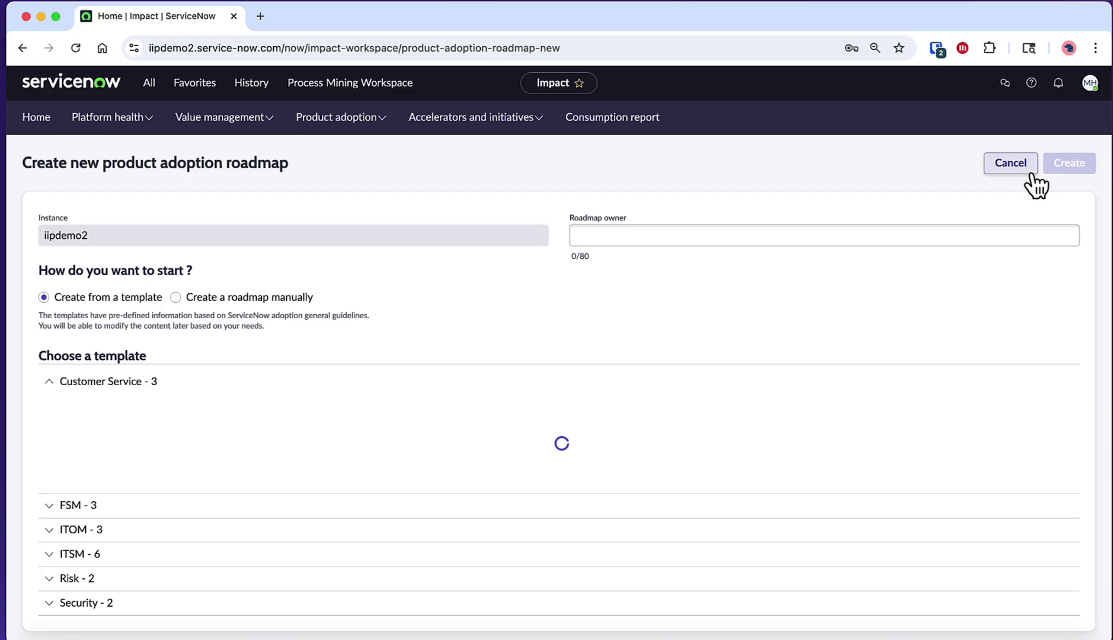
left_click(905, 225)
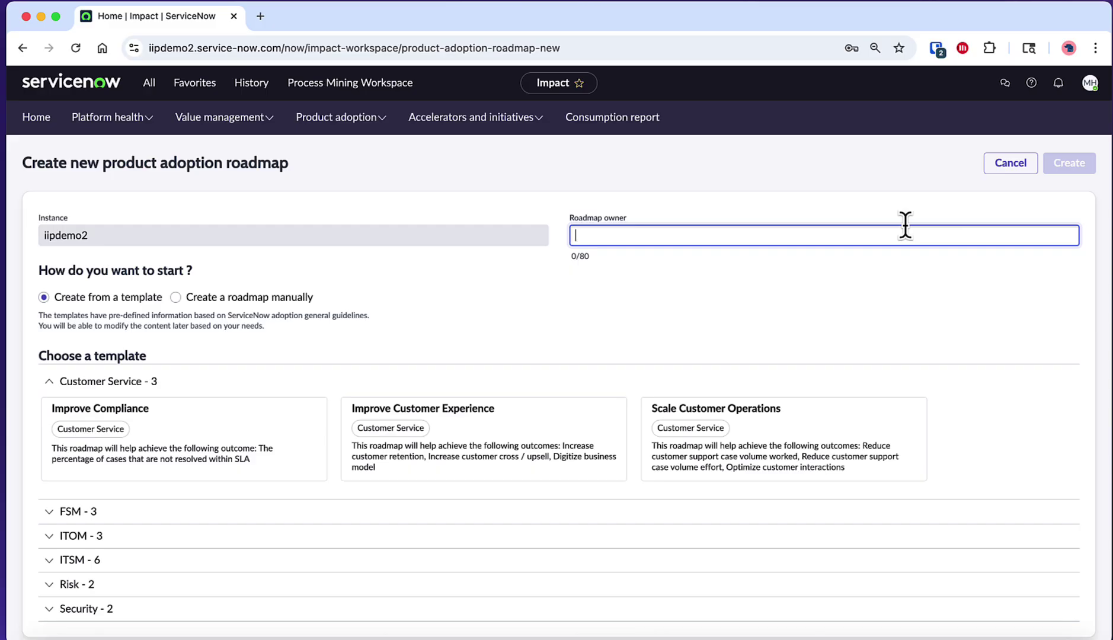
type("Emily")
left_click(869, 274)
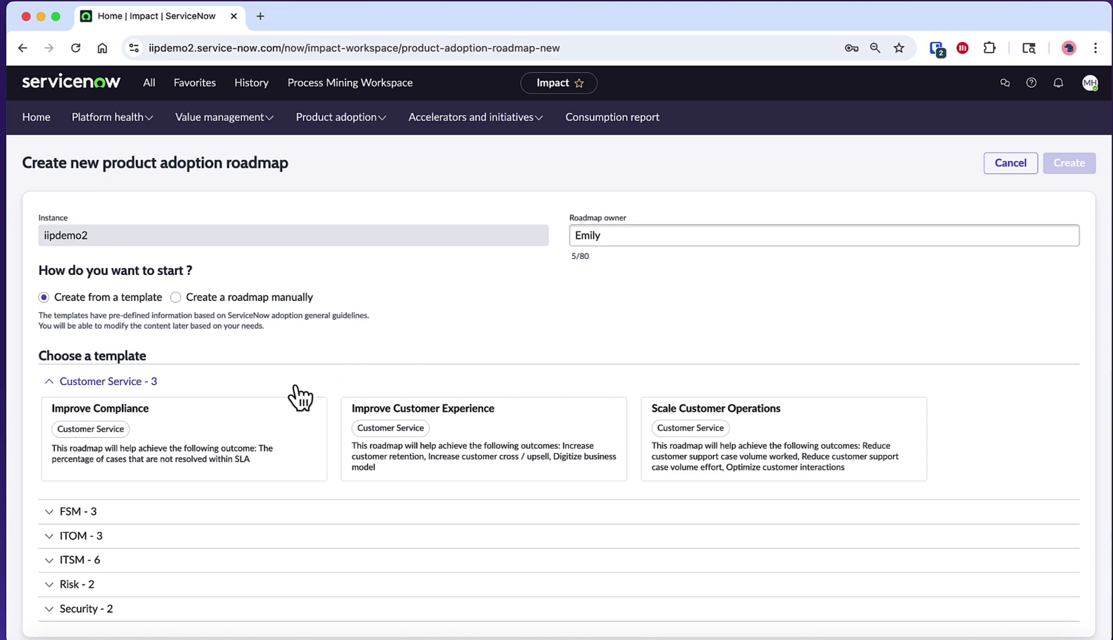
Browse the template groups, expanding ITSM and paging through its templates
left_click(53, 385)
left_click(57, 409)
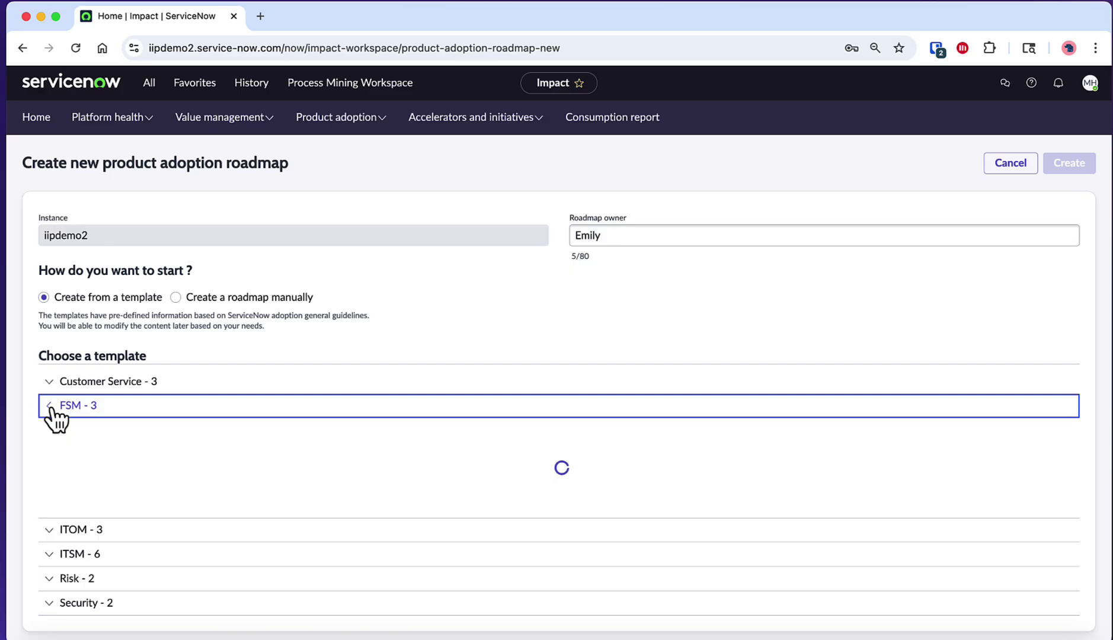
left_click(57, 415)
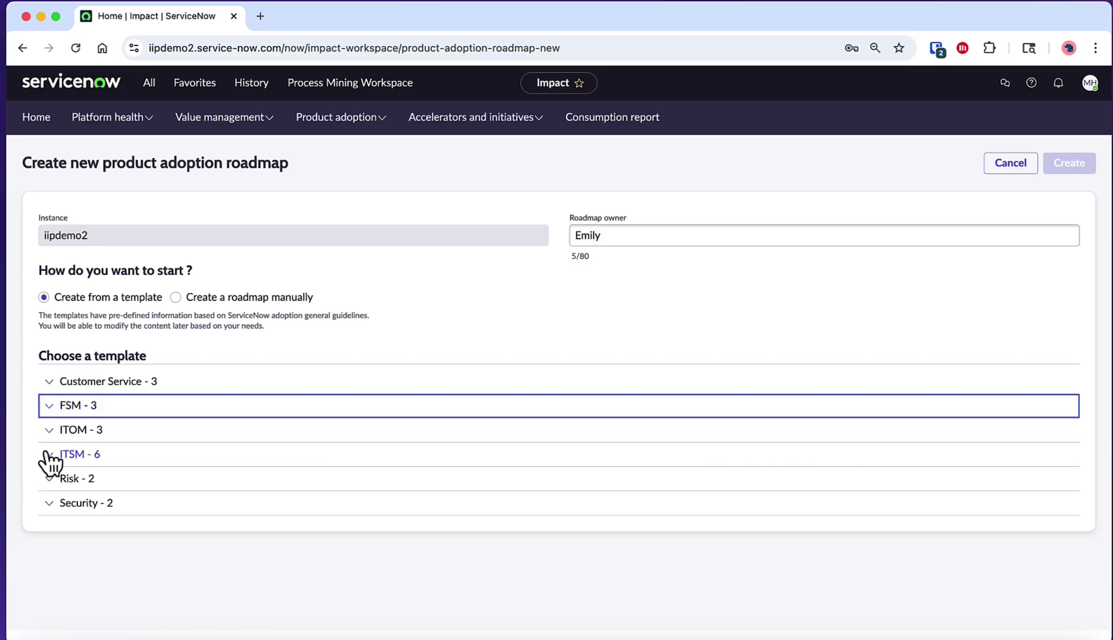
left_click(53, 461)
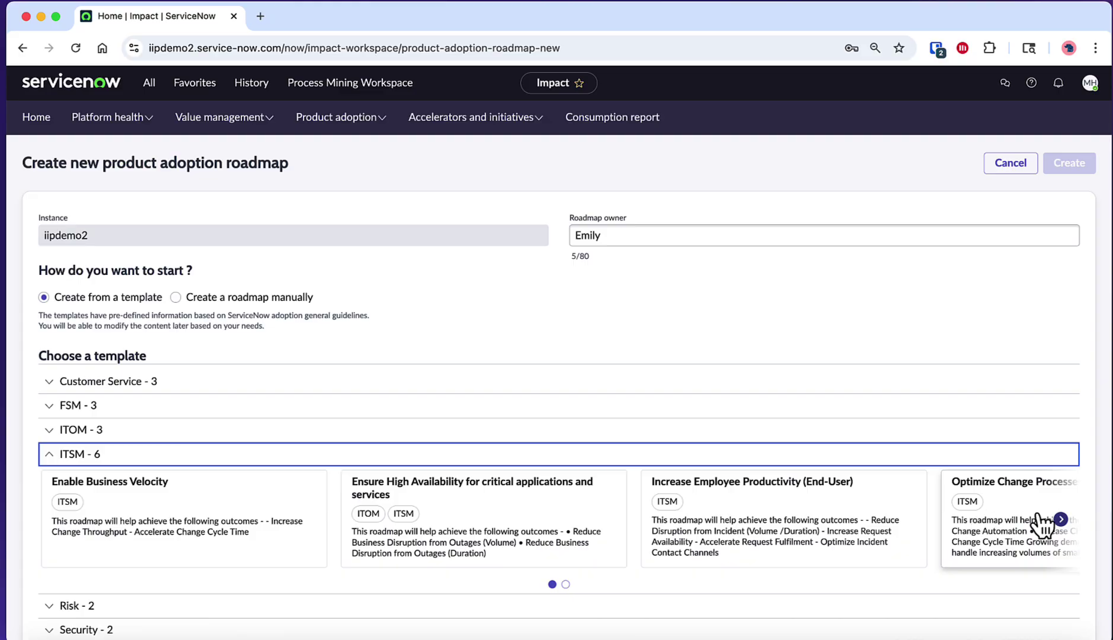
left_click(1061, 519)
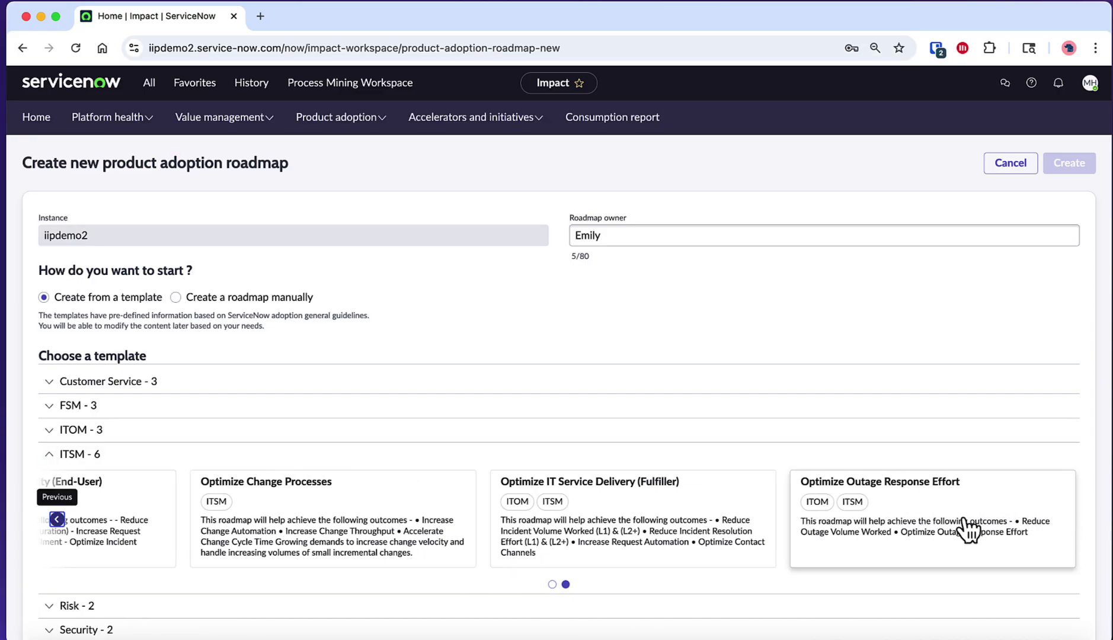
left_click(57, 519)
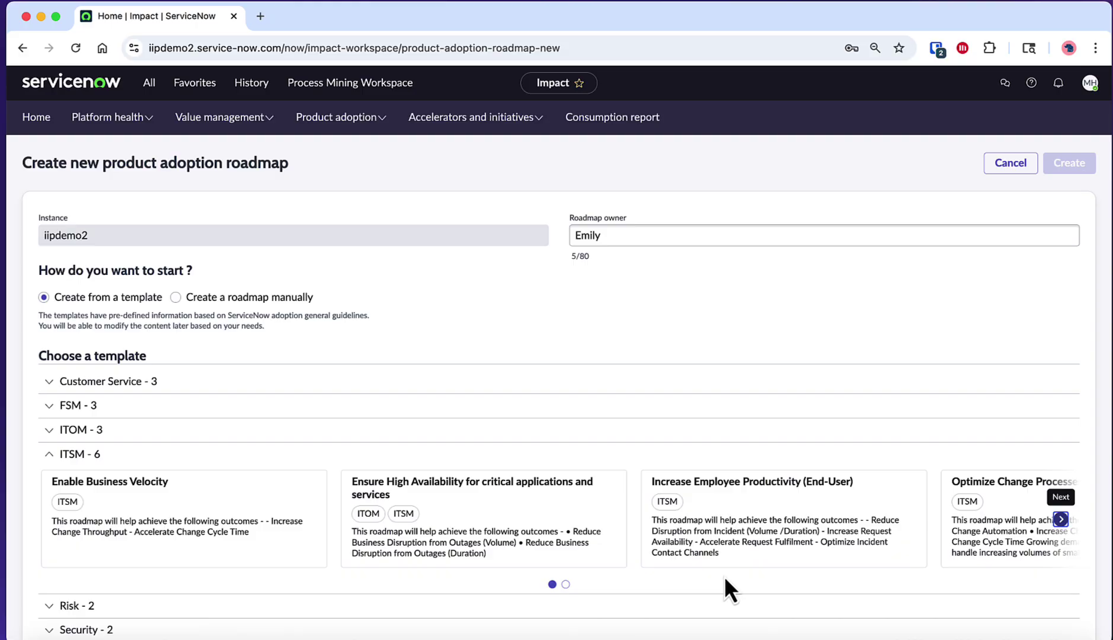
Keep Create from a template selected and pick the Increase Employee Productivity (End-User) template
left_click(249, 299)
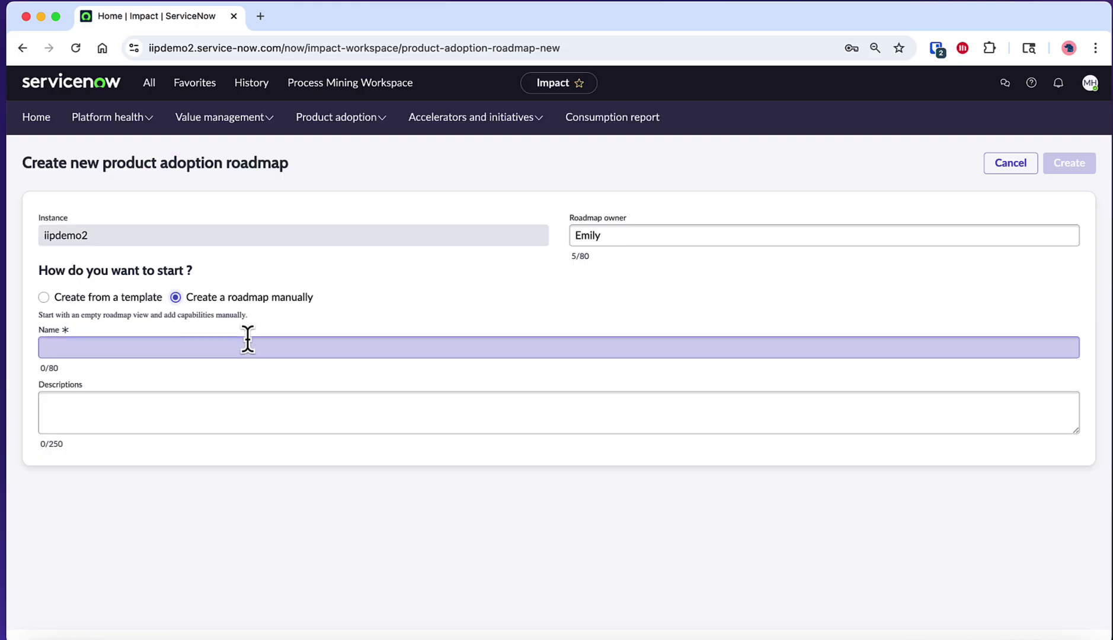
left_click(248, 341)
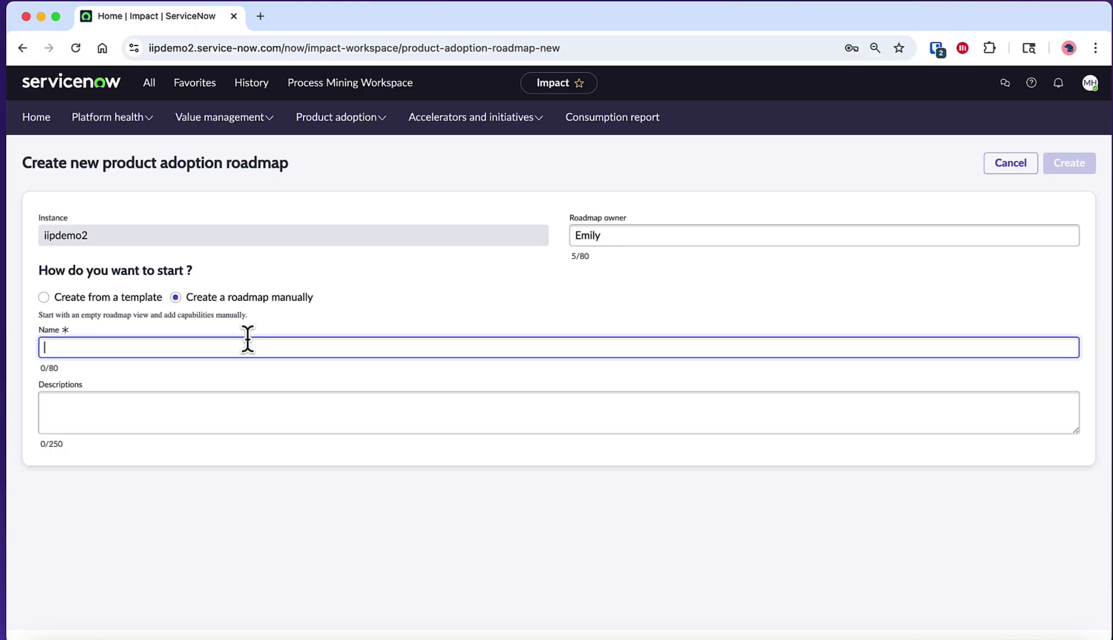
left_click(250, 399)
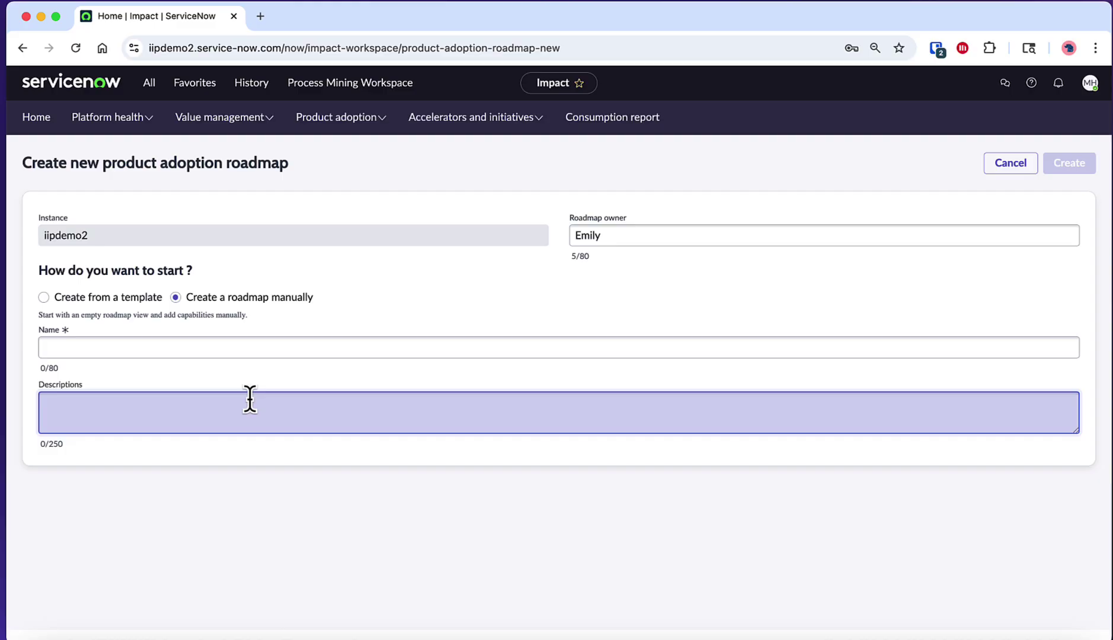
left_click(152, 299)
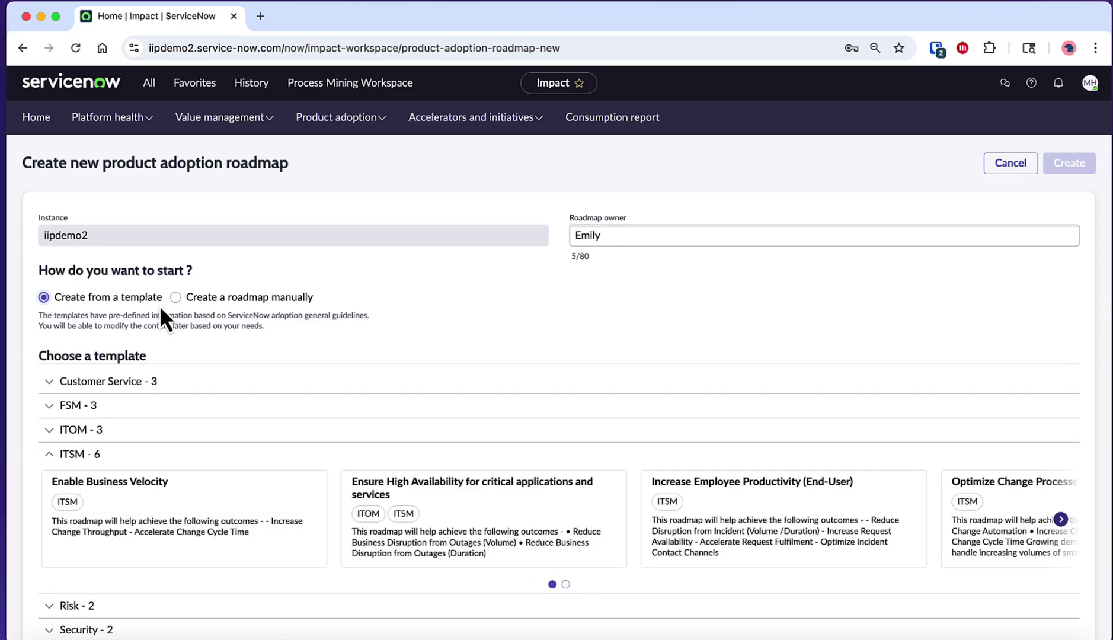
left_click(769, 518)
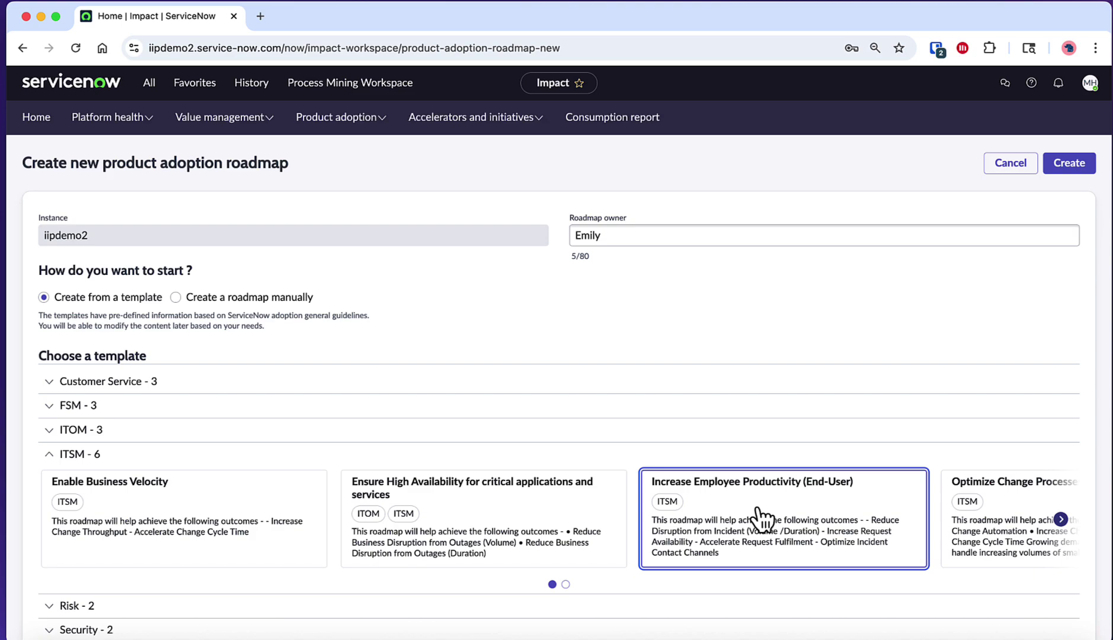
Create the roadmap from the template, generating its Crawl, Walk, Run and Fly phases
left_click(1055, 168)
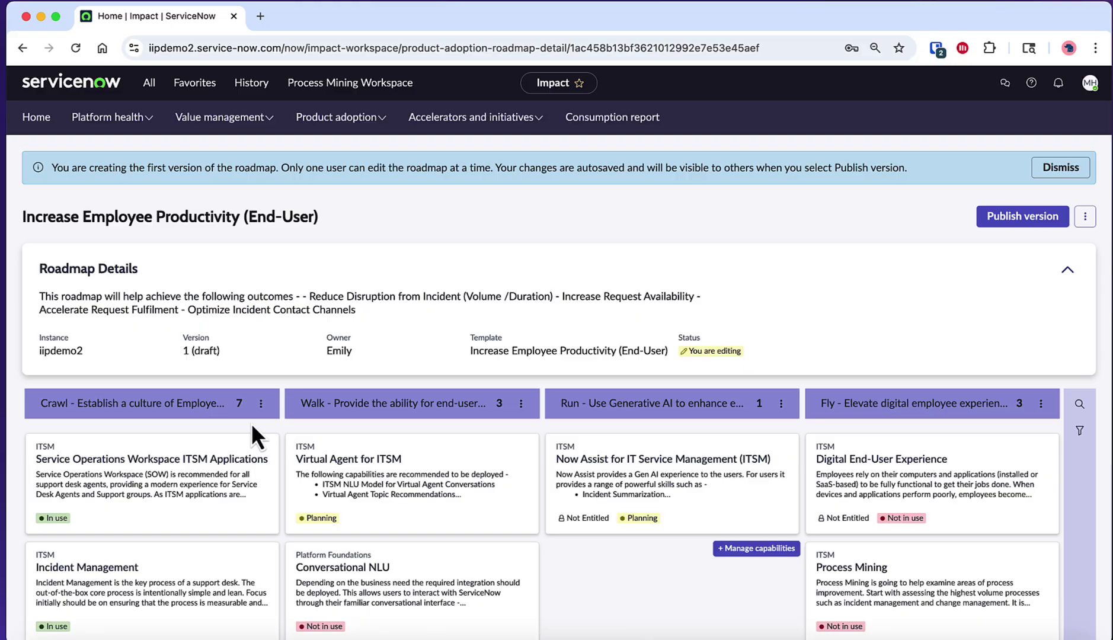
left_click(261, 403)
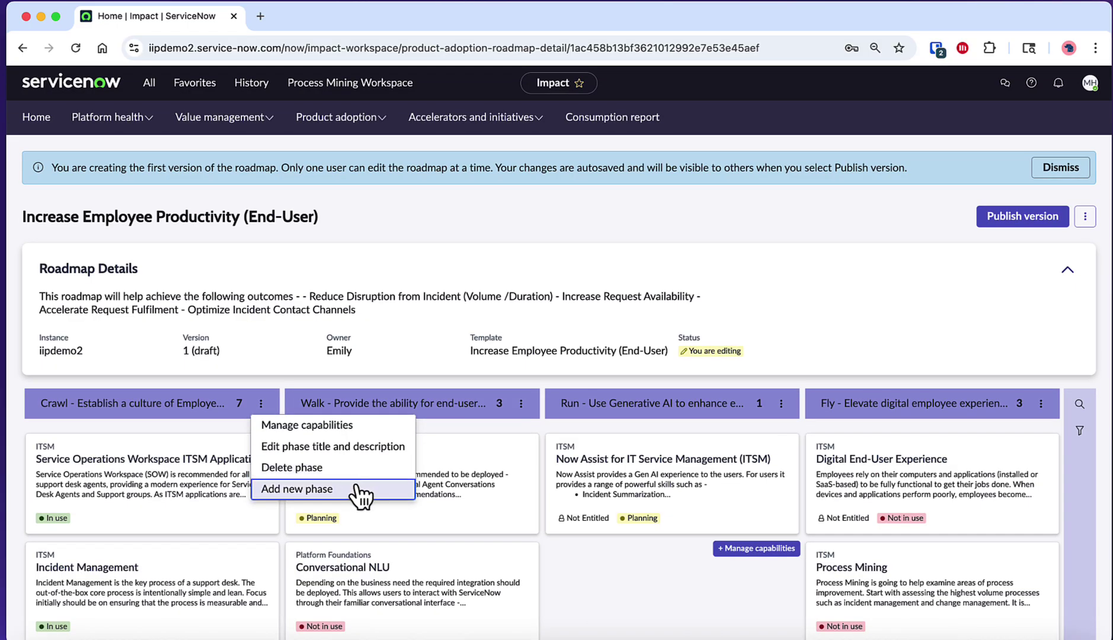
scroll(663, 597, "right", 1)
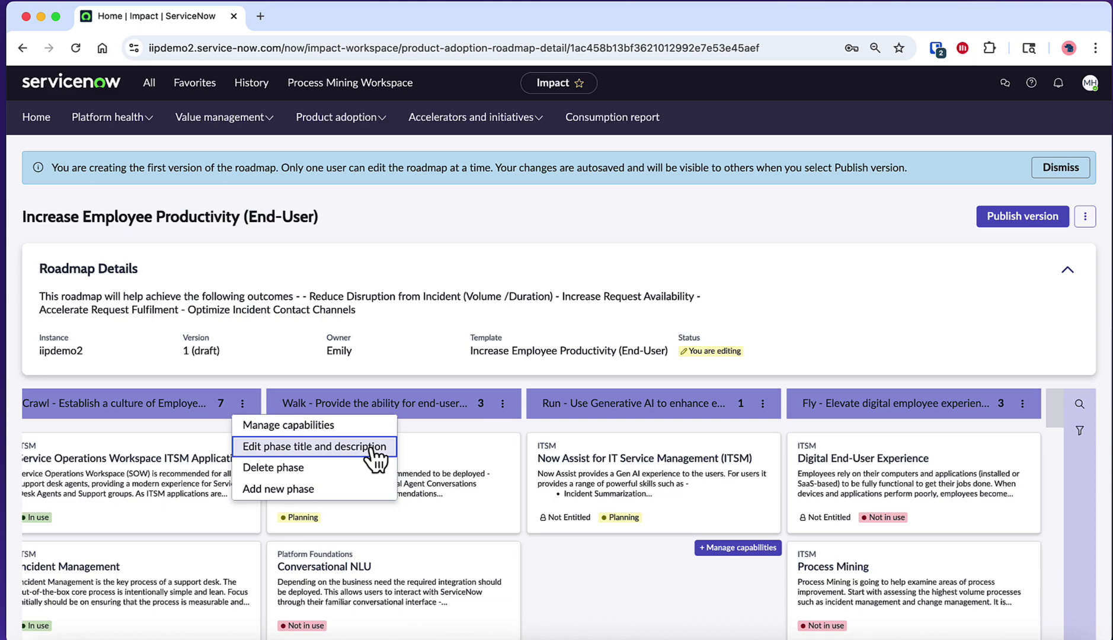
left_click(371, 448)
triple_click(538, 400)
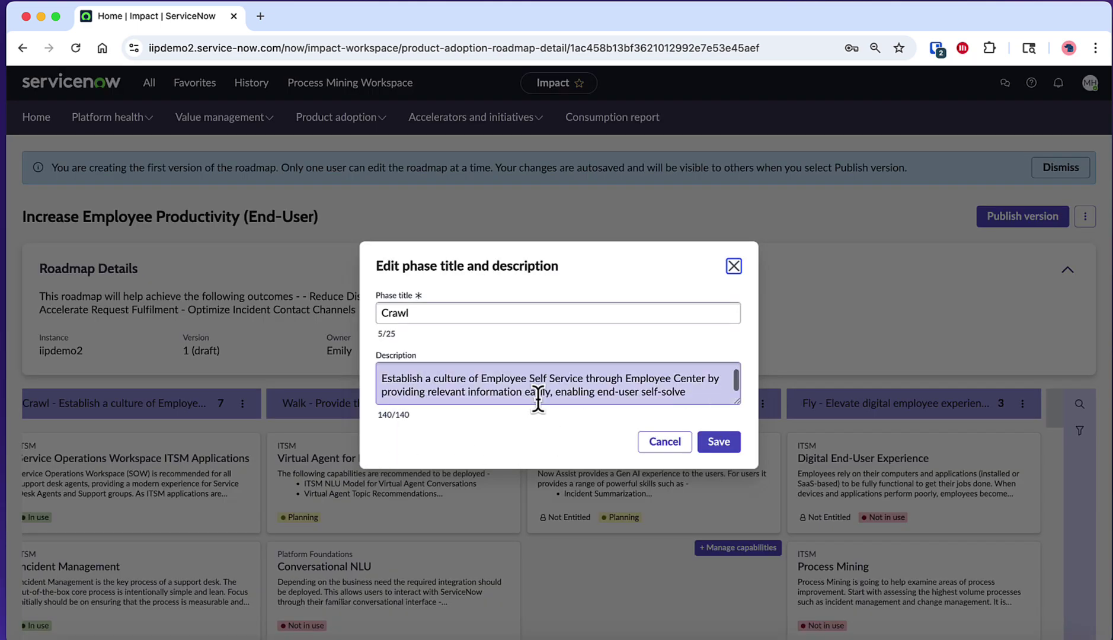
left_click(665, 441)
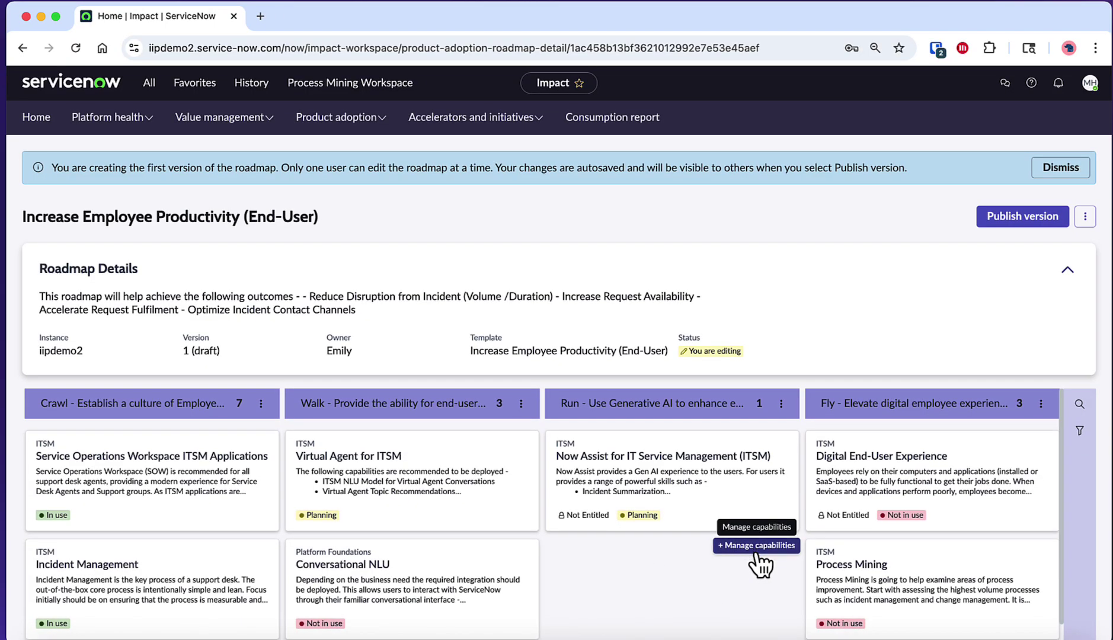
Try adding Accounts Payable and Activity Feed to Run, then restore and cancel, keeping only Now Assist for ITSM
left_click(755, 552)
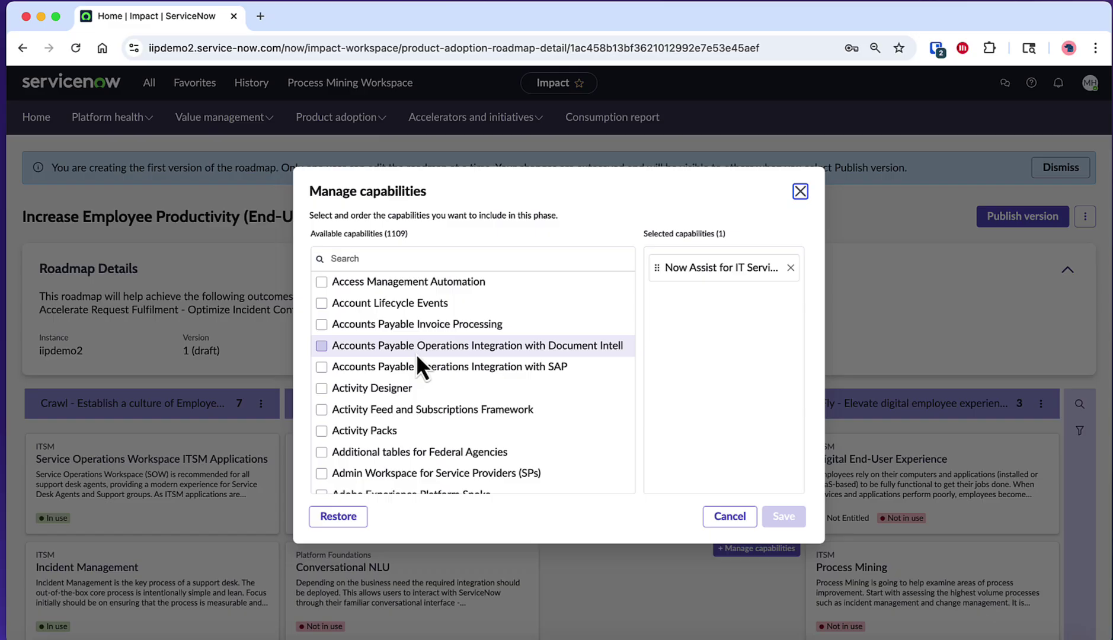
left_click(415, 352)
left_click(413, 414)
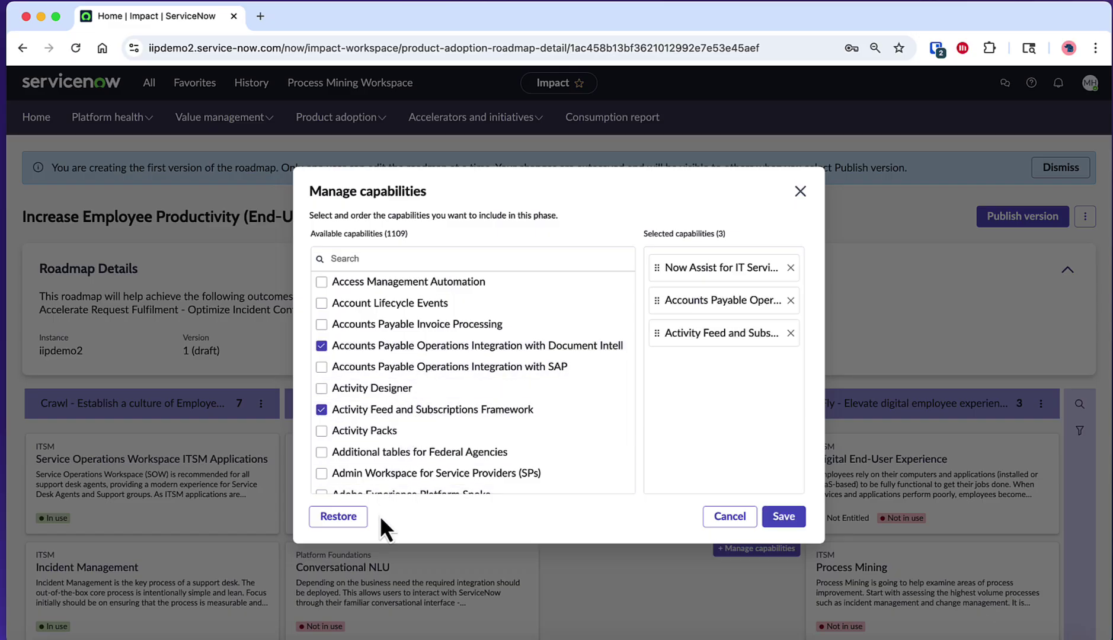
left_click(338, 516)
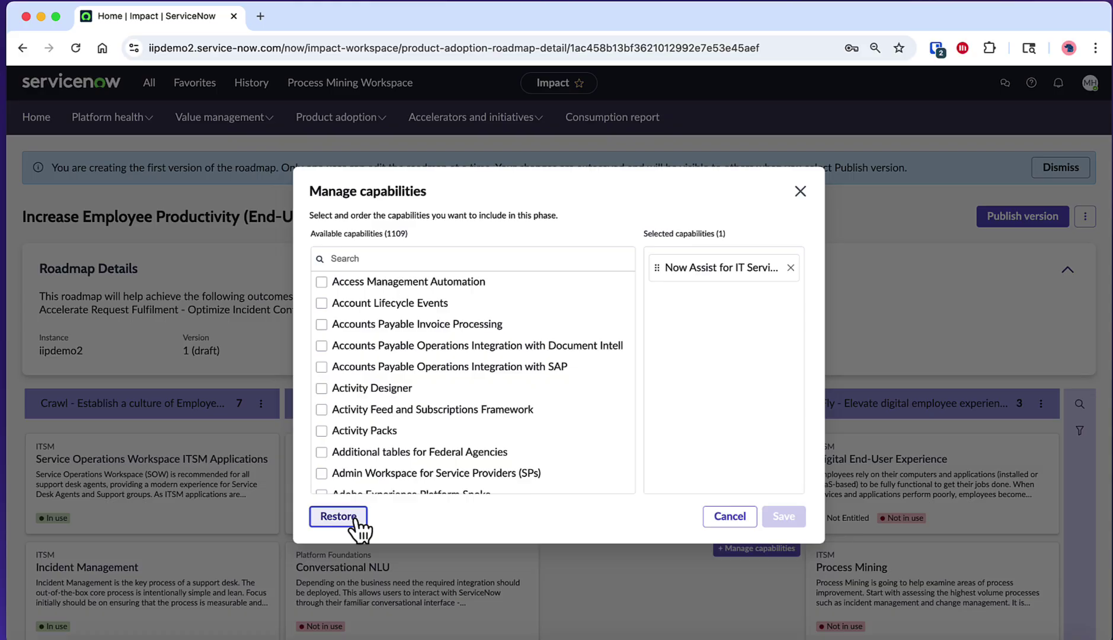
left_click(728, 526)
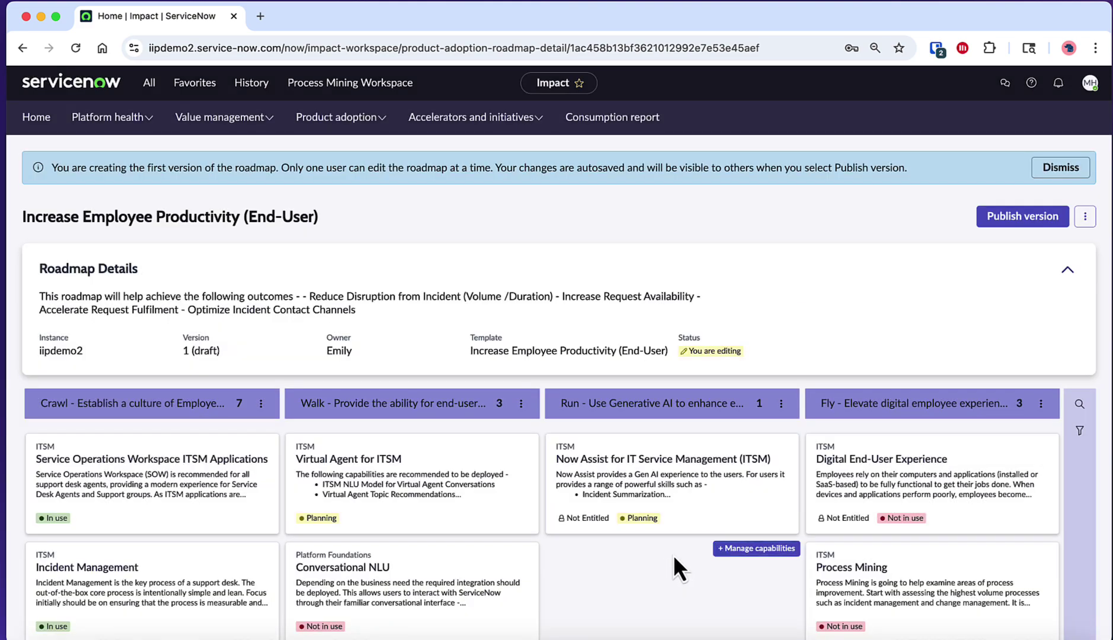
left_click(698, 504)
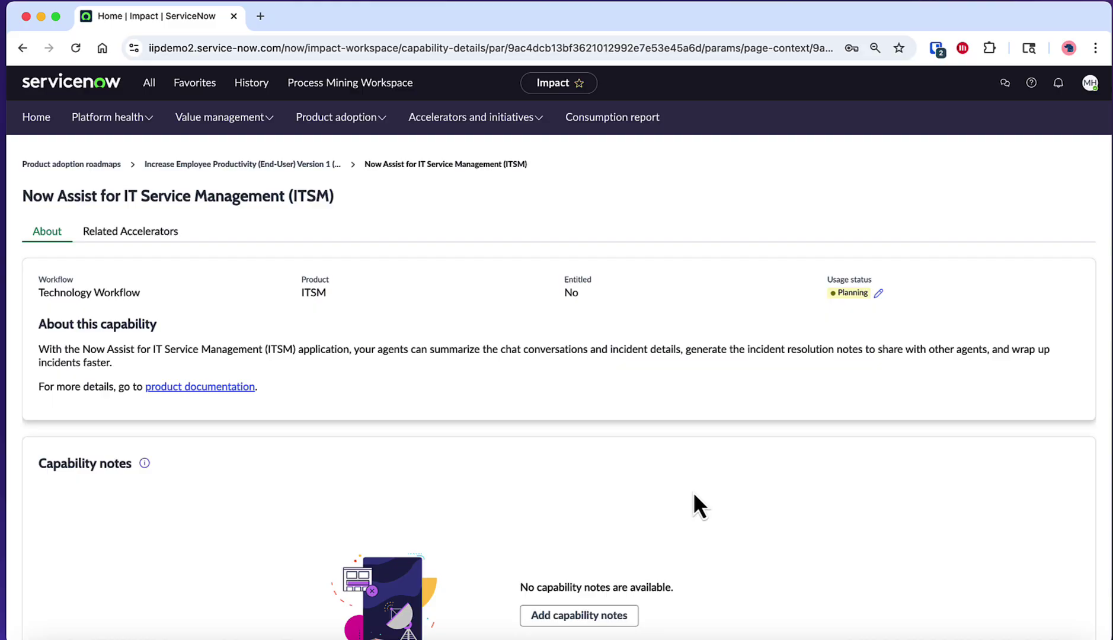
scroll(694, 494, "down", 5)
scroll(694, 495, "up", 5)
scroll(603, 466, "down", 1)
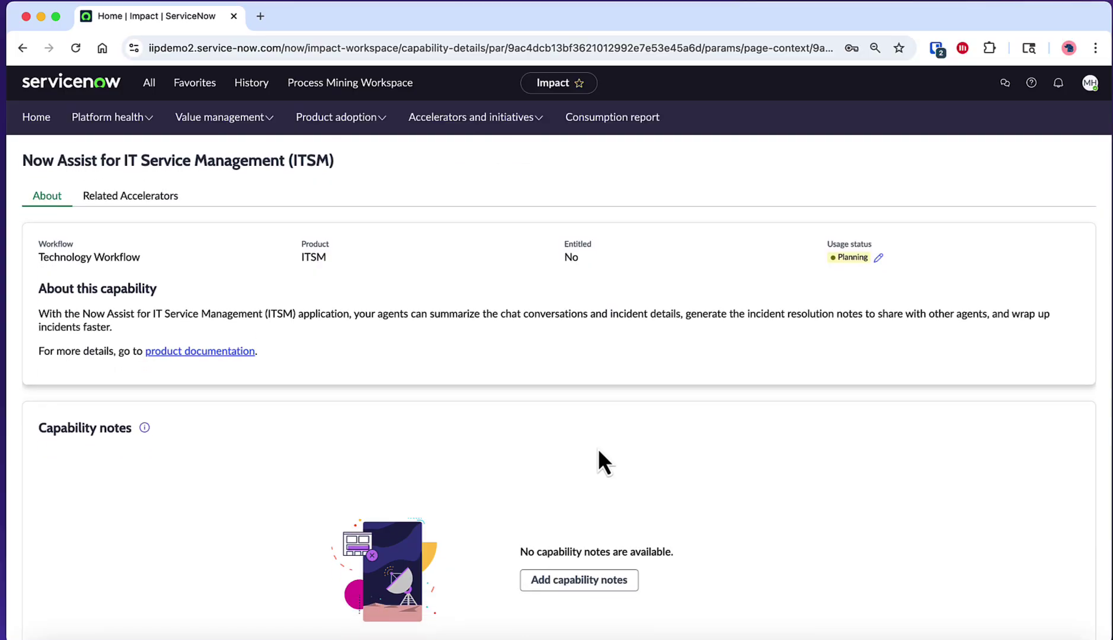
scroll(599, 451, "down", 5)
scroll(598, 448, "down", 4)
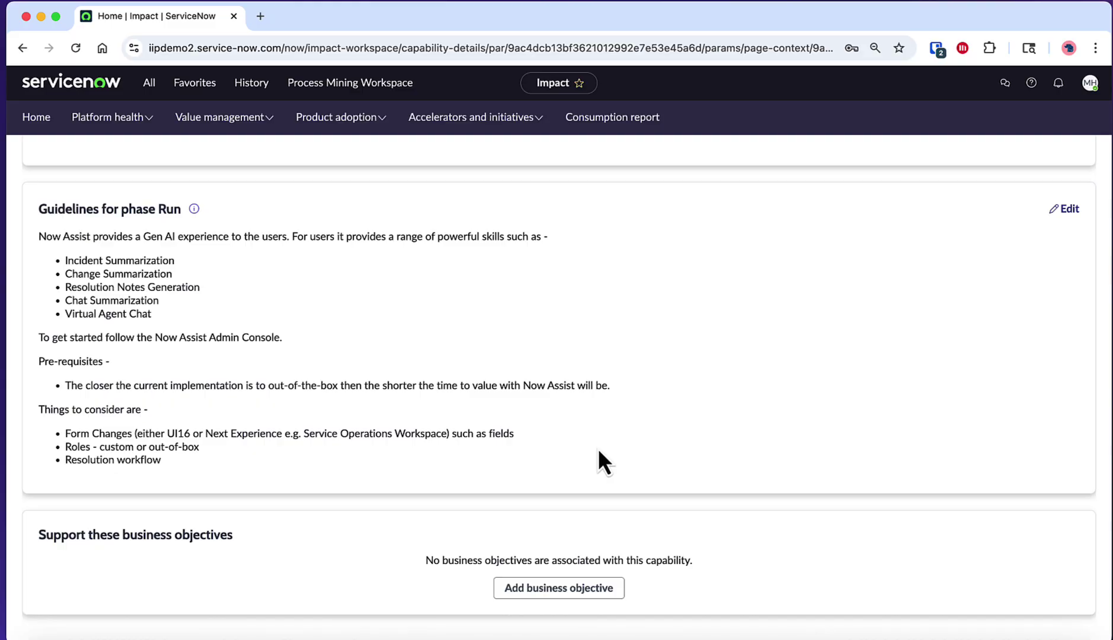
scroll(598, 448, "down", 1)
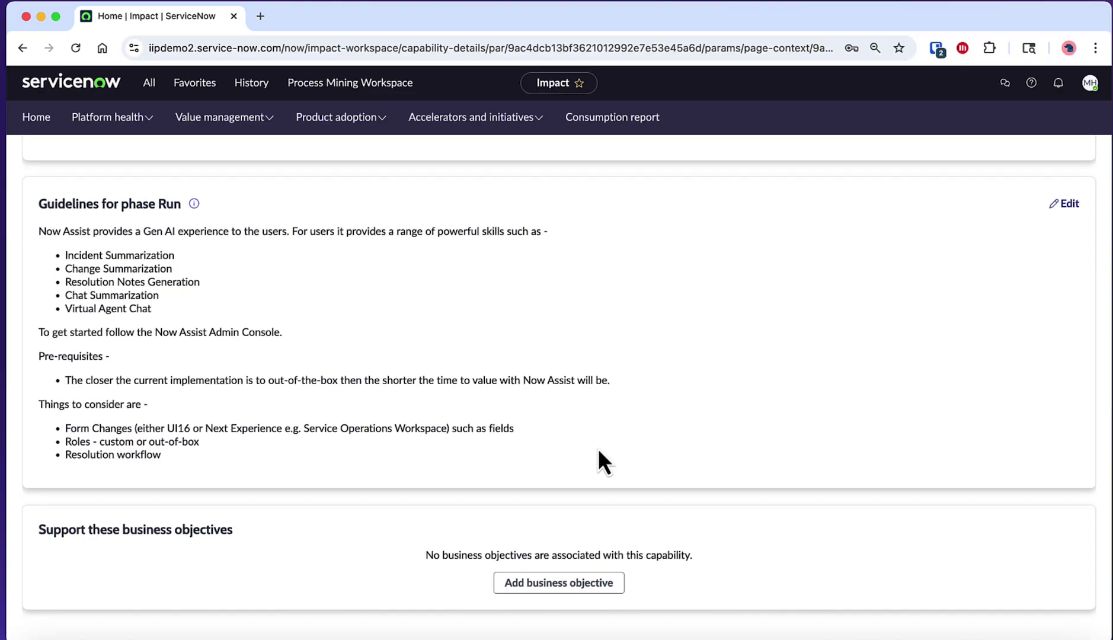
scroll(599, 452, "up", 5)
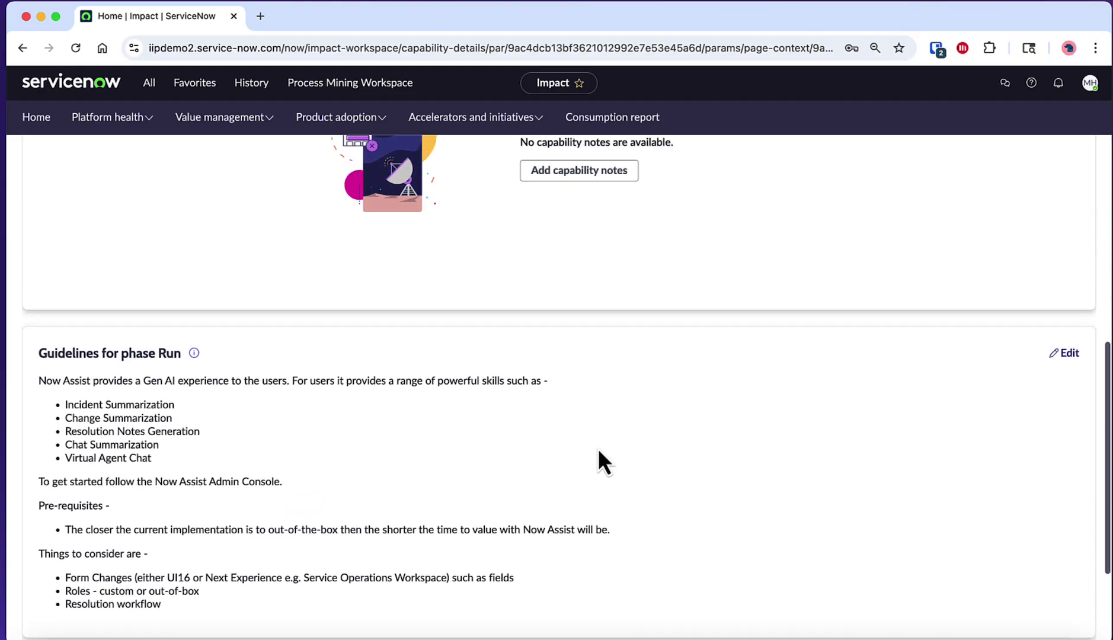
scroll(598, 448, "up", 5)
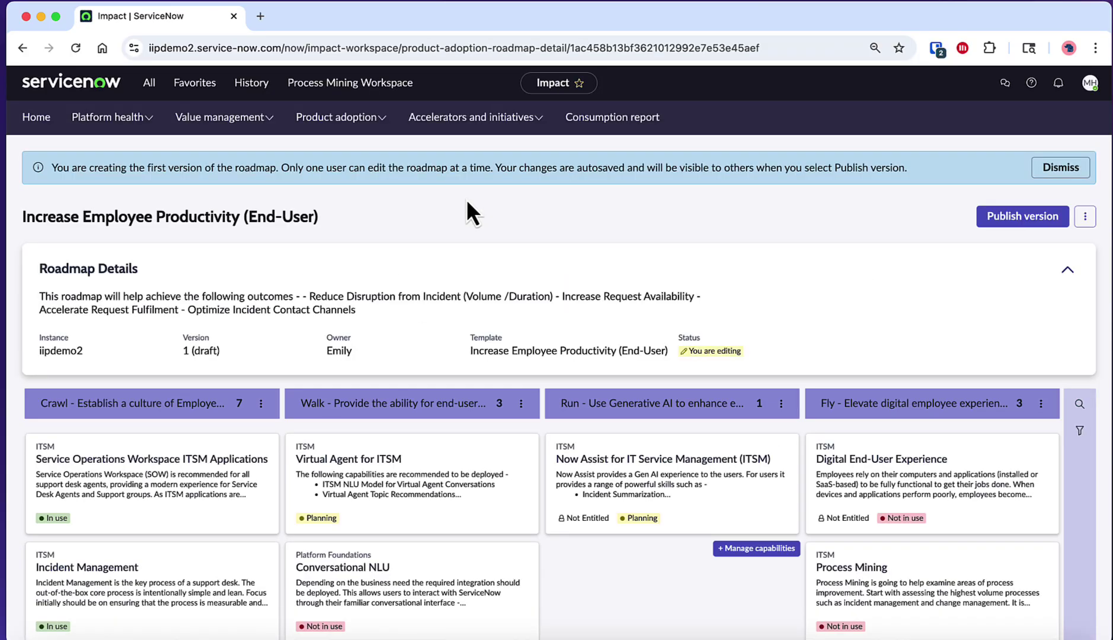
Review the roadmap's name, description and owner in Edit roadmap details and cancel without changes
left_click(1085, 222)
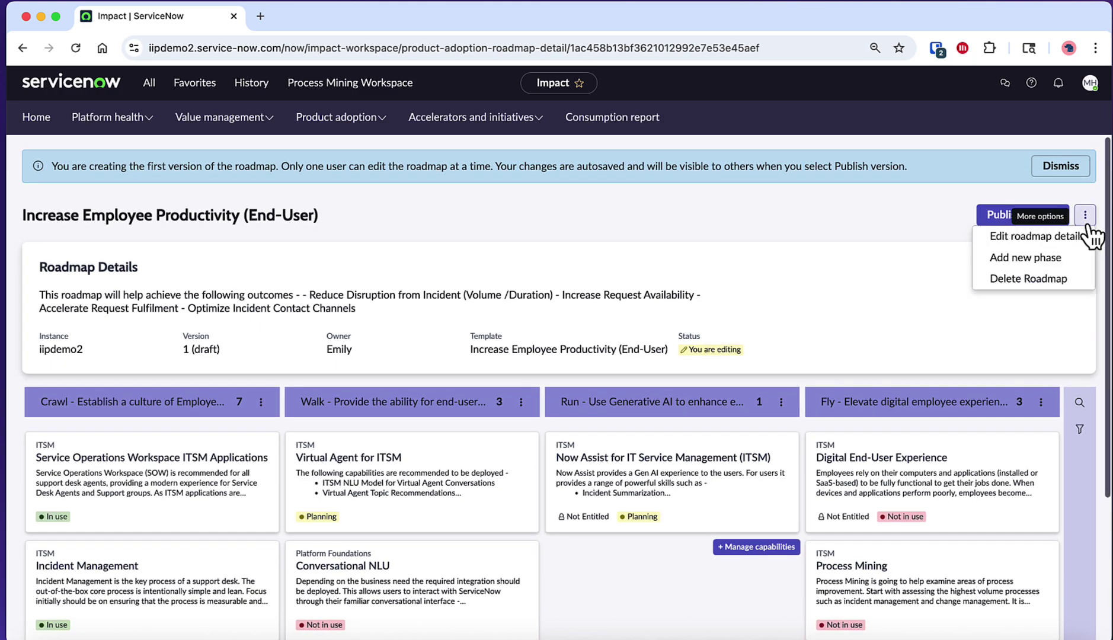
left_click(1084, 238)
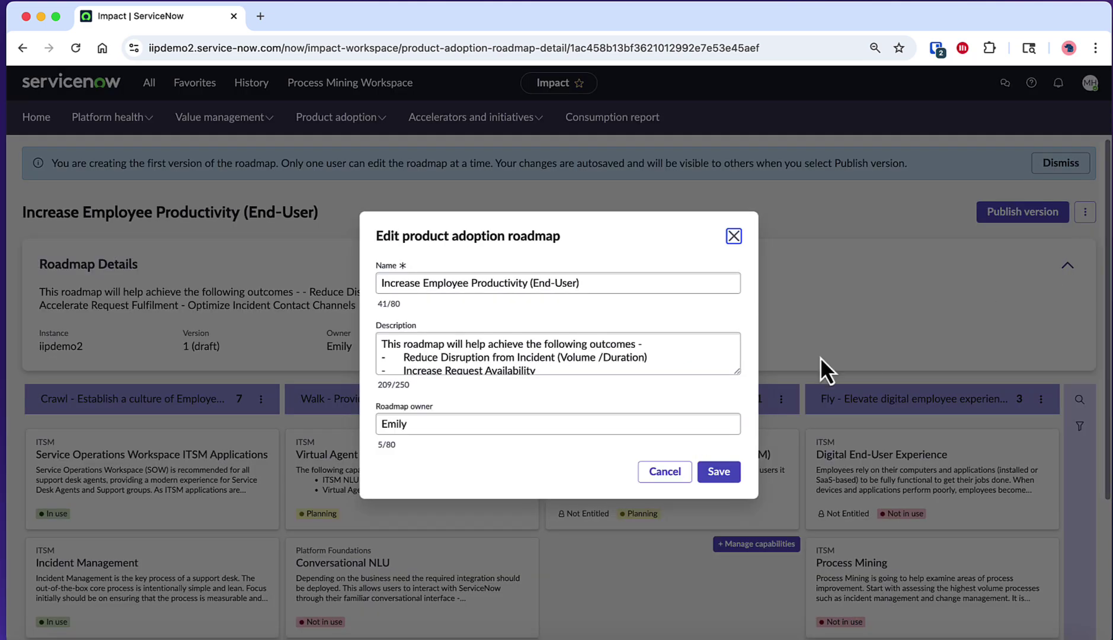
scroll(661, 365, "down", 3)
scroll(661, 364, "up", 3)
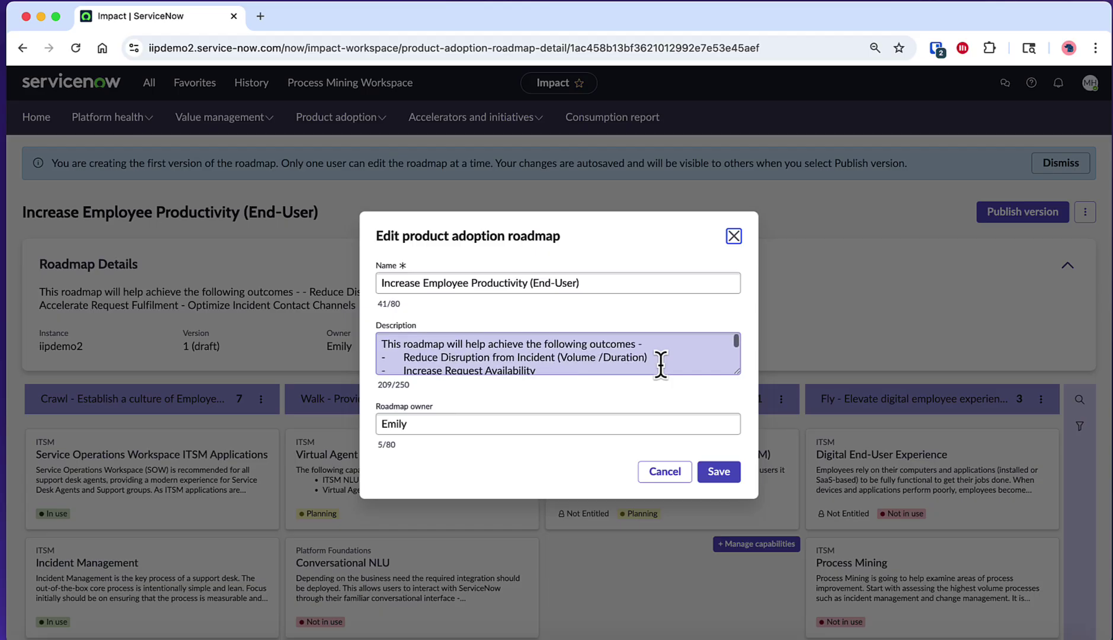
left_click(663, 472)
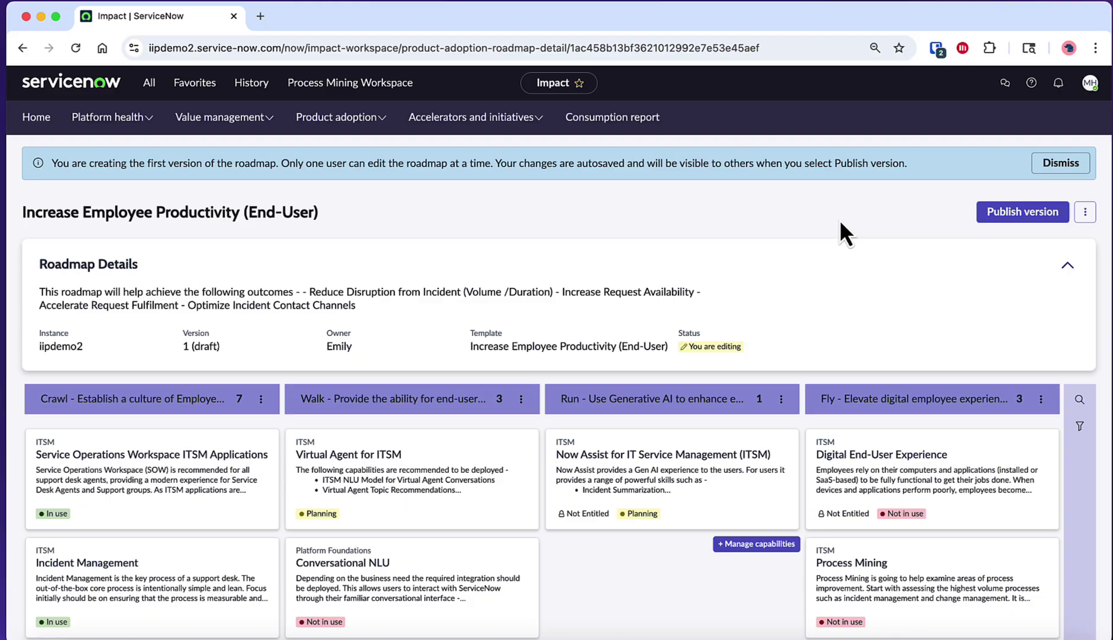
Publish version 1, dismiss the success banner, then edit the roadmap and publish it as version 2
left_click(1010, 217)
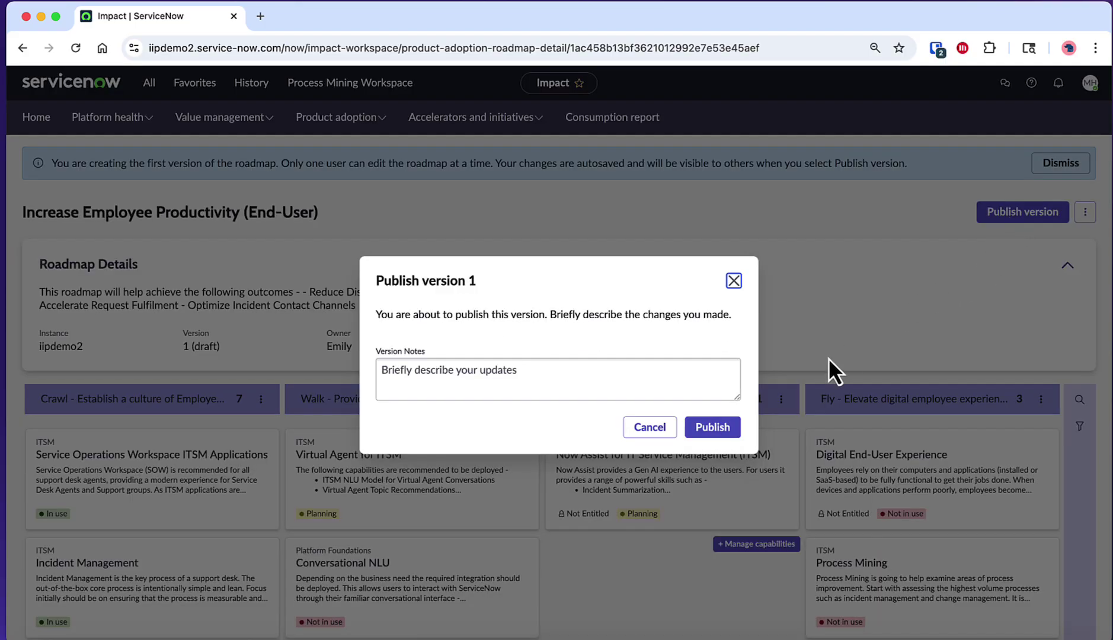
left_click(714, 429)
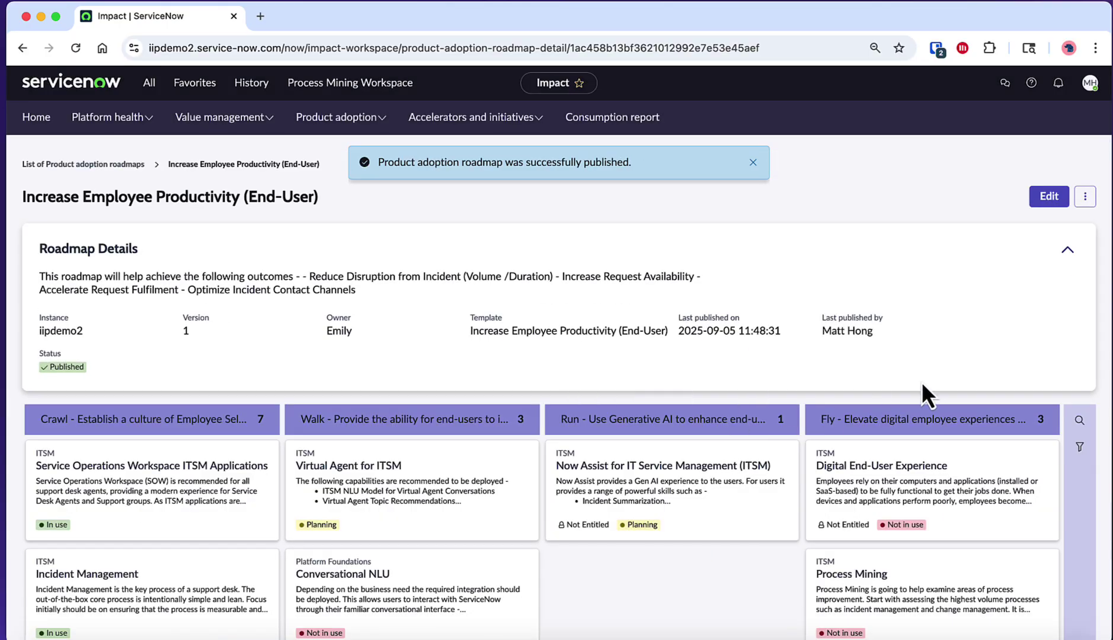
scroll(922, 380, "down", 10)
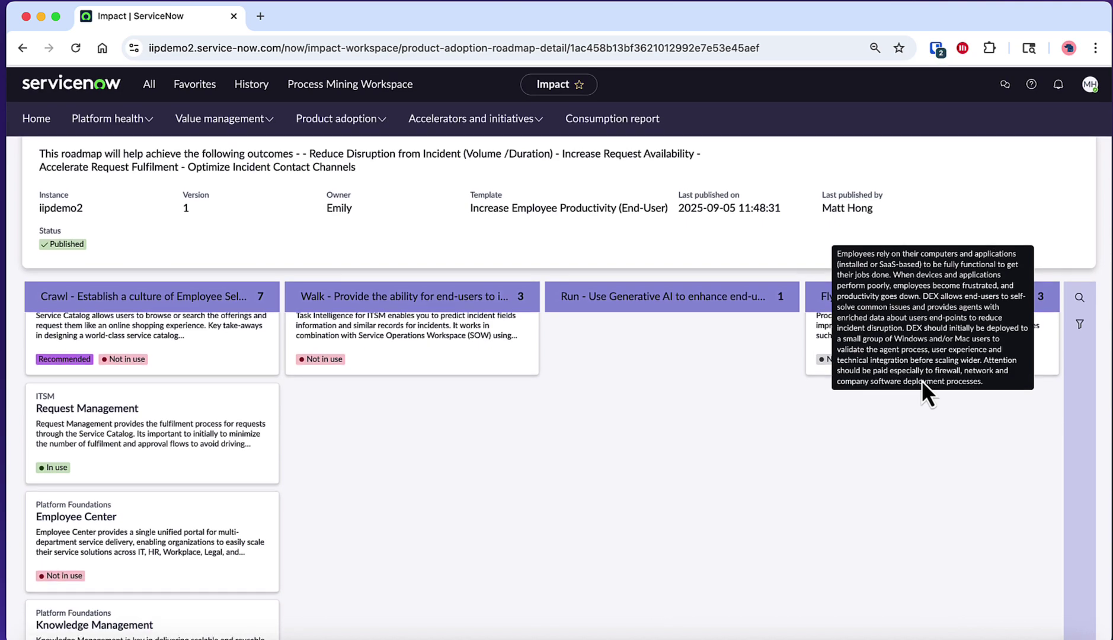
scroll(942, 464, "down", 5)
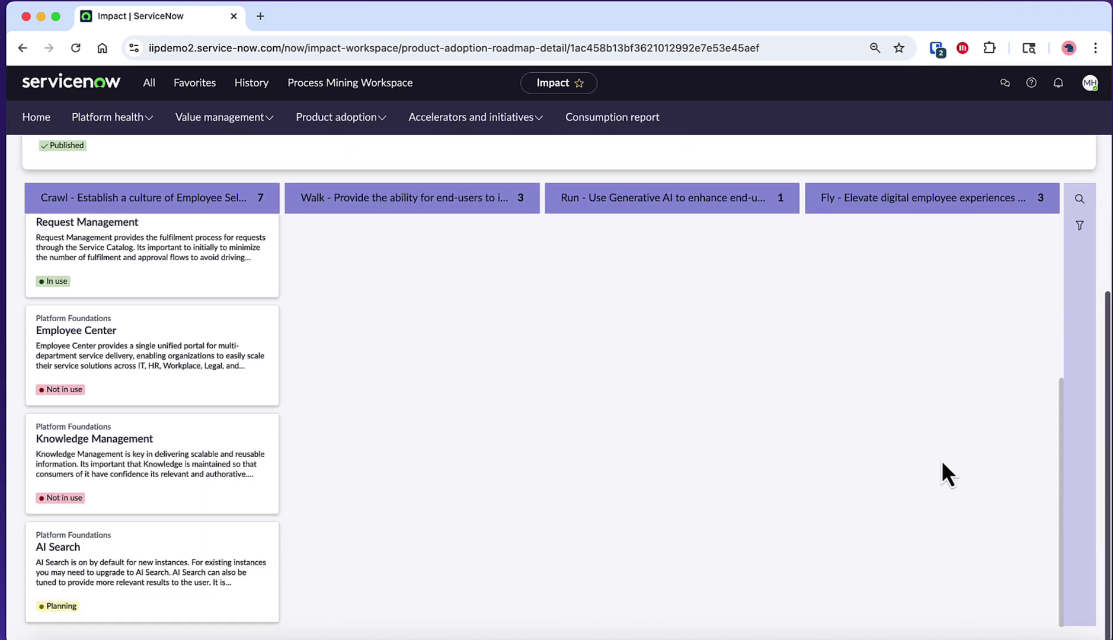
scroll(942, 464, "up", 10)
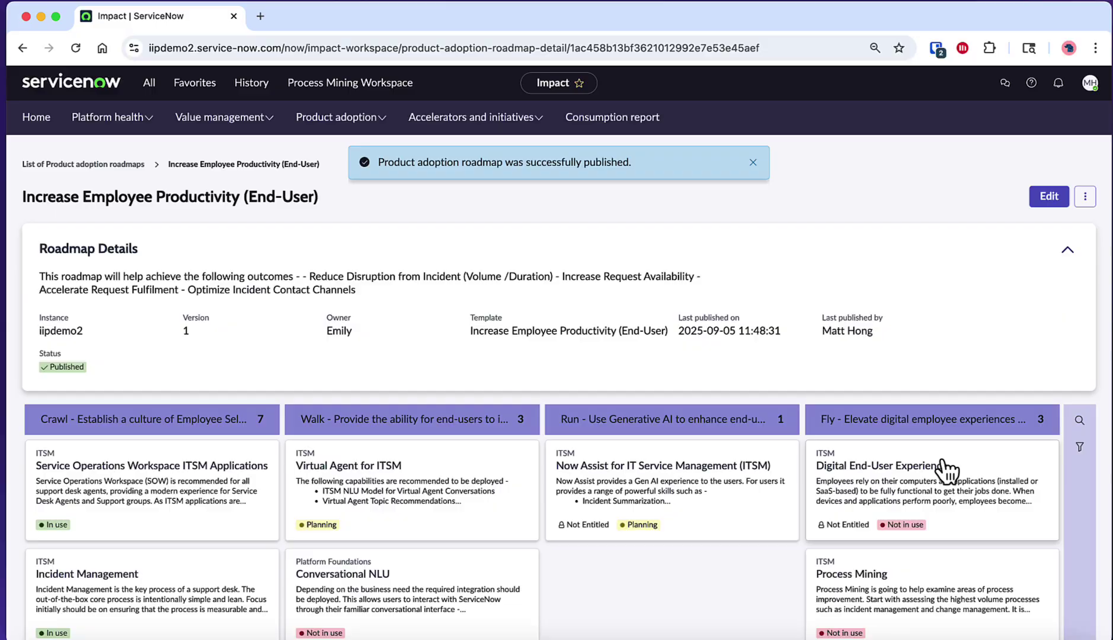
left_click(753, 163)
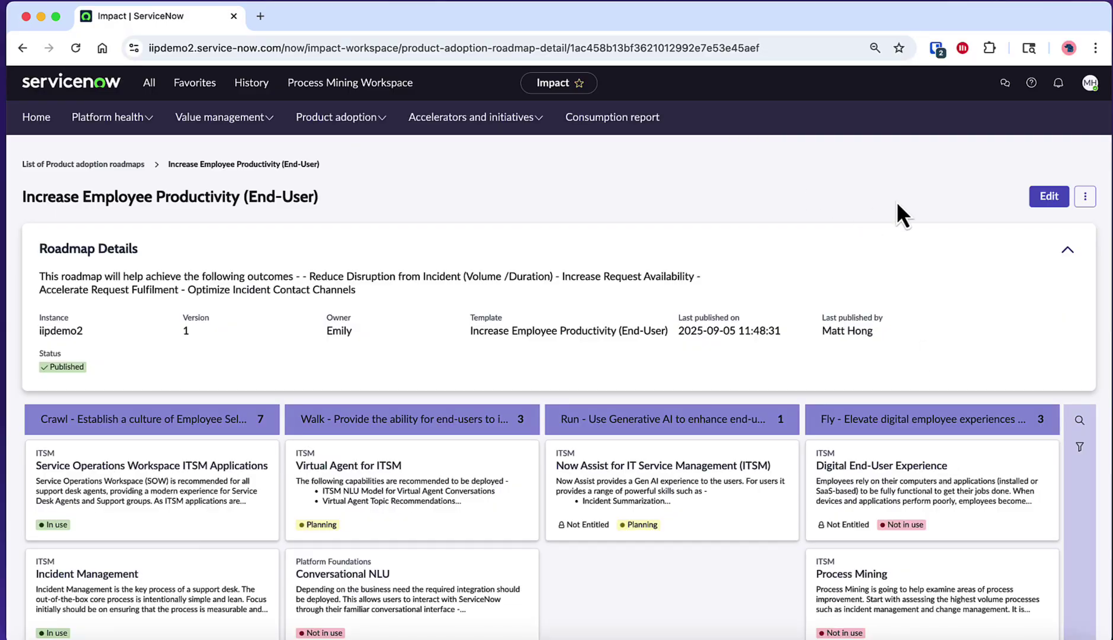
left_click(1044, 205)
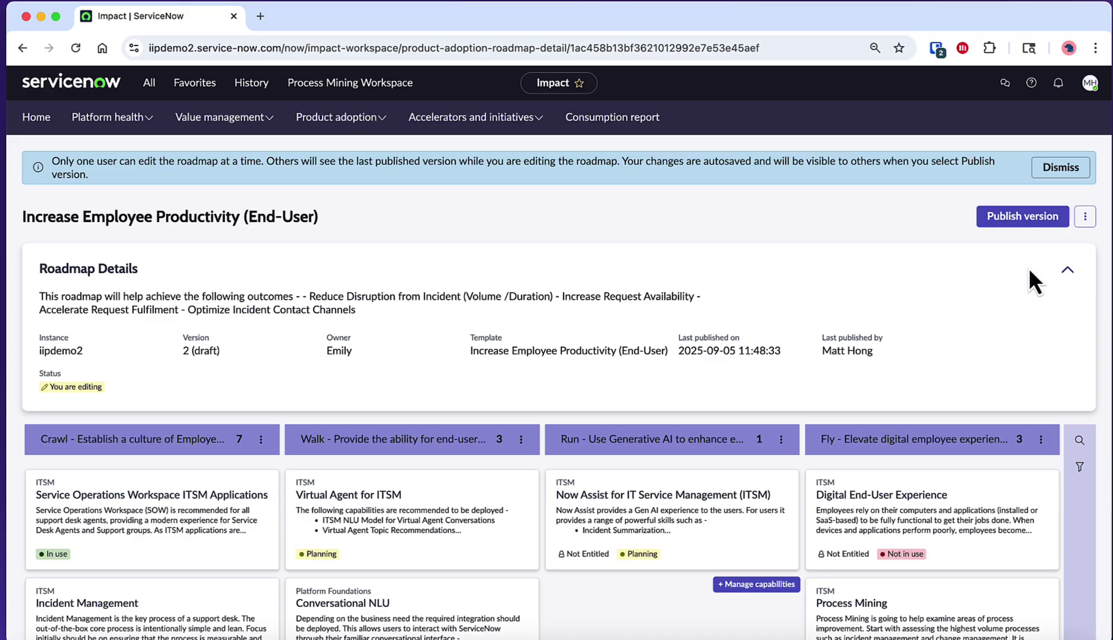
left_click(1022, 216)
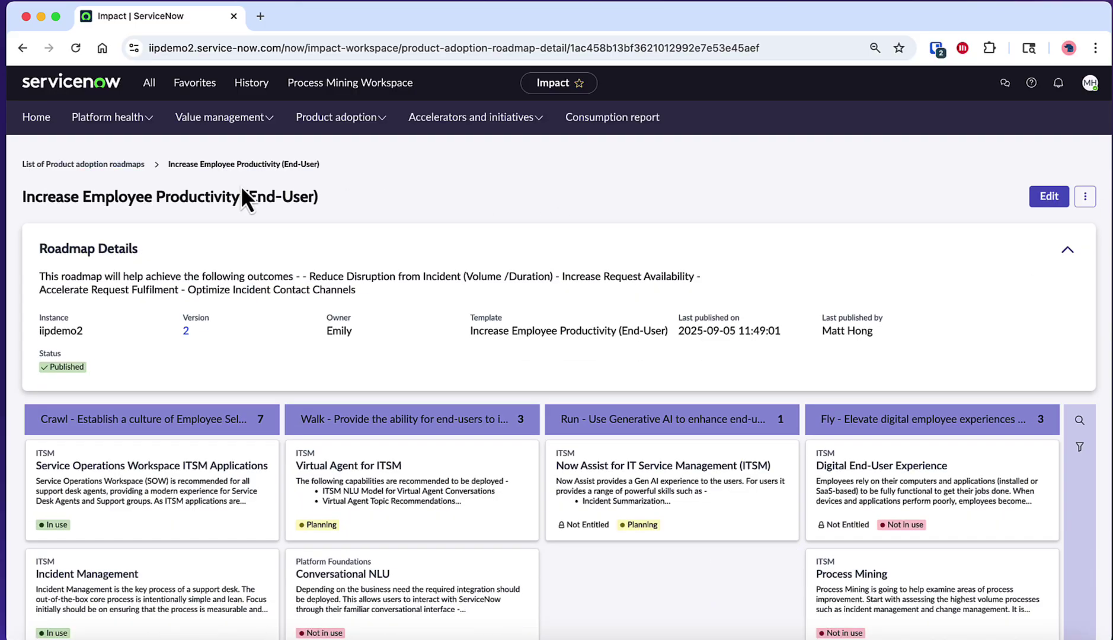
Return to the Product adoption roadmaps list via the breadcrumb link
left_click(136, 166)
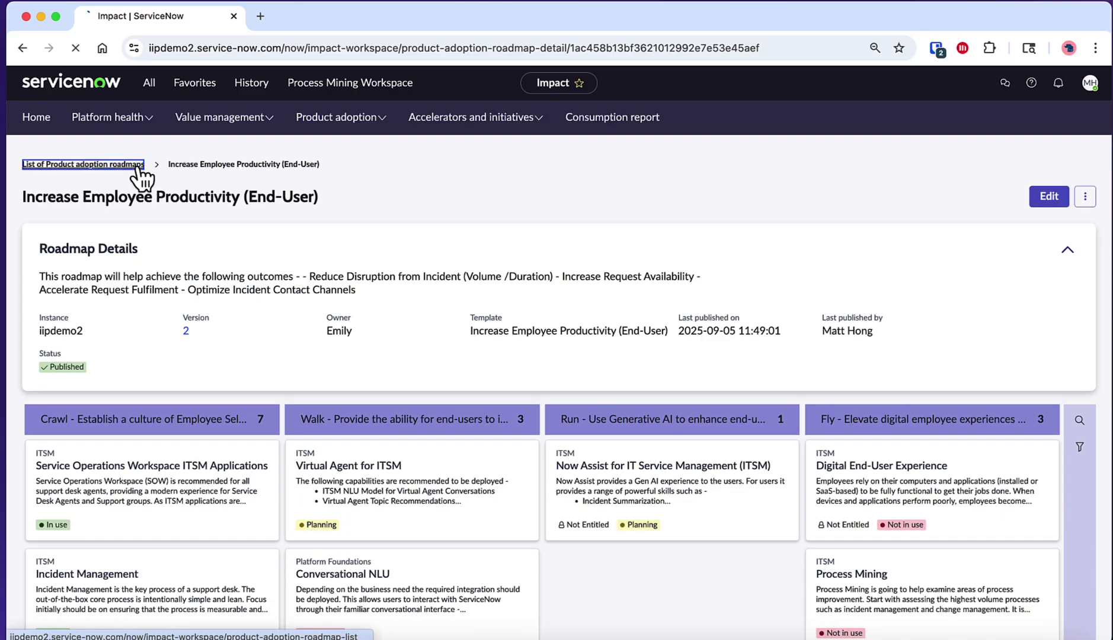